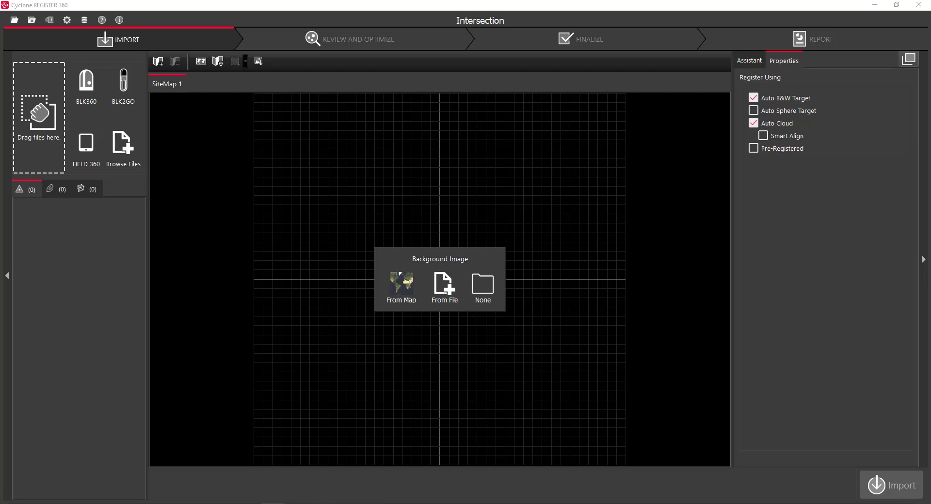
Load the RTC360 Job 001-1 folder of six scans by dropping it into the project
drag(10, 145, 50, 127)
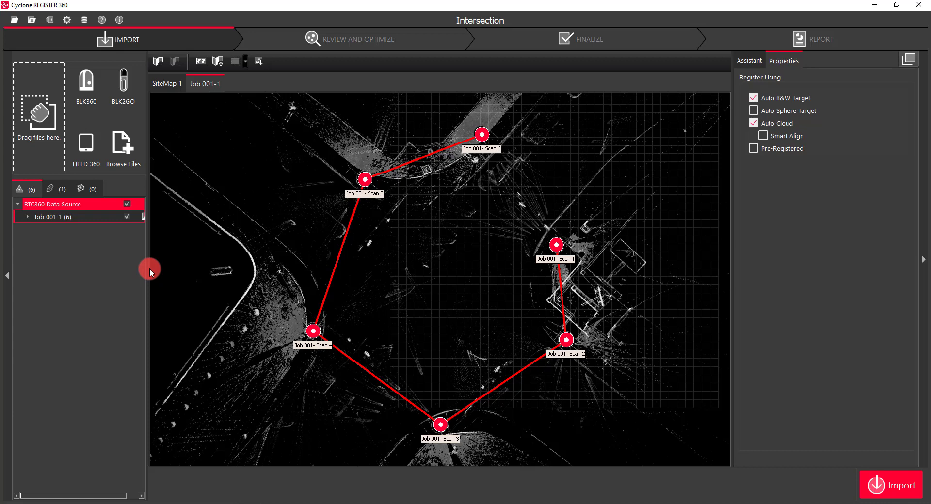
Fetch a Satellite geo image as the site map and place the six scans on it
click(201, 62)
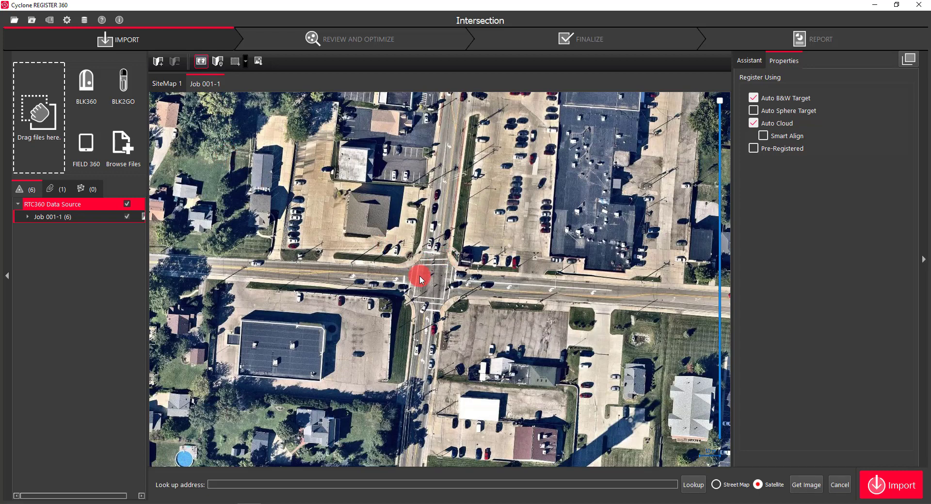
click(809, 484)
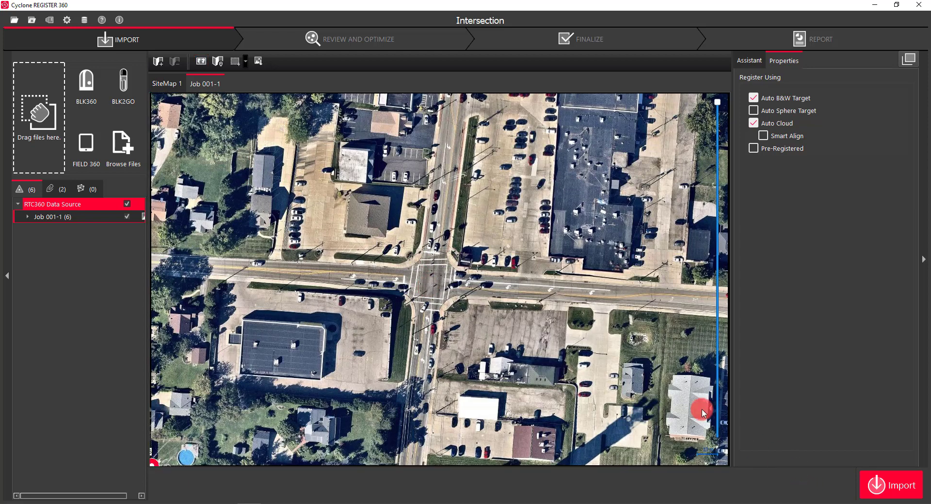
click(219, 62)
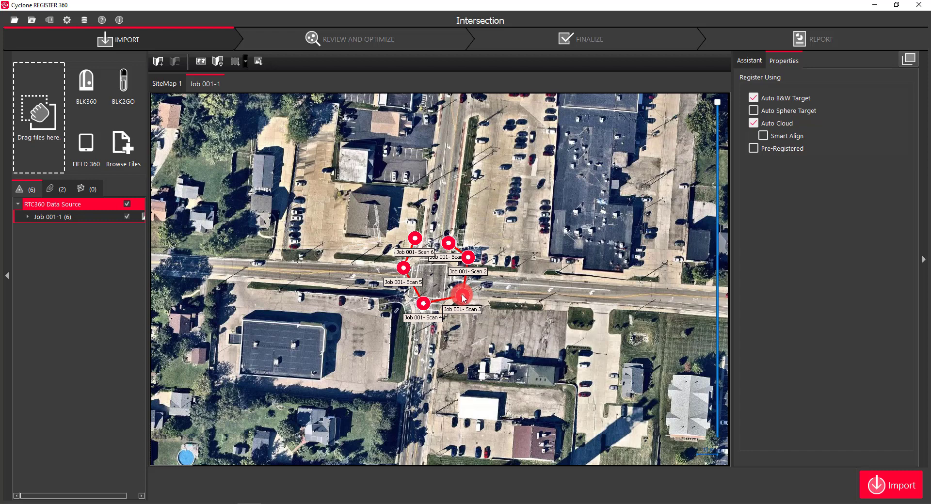
Rotate the scan layout from Scan 3 to line up with the intersection's streets
mouse_move(463, 298)
mouse_down()
mouse_move(504, 308)
mouse_move(454, 301)
mouse_move(456, 311)
mouse_up()
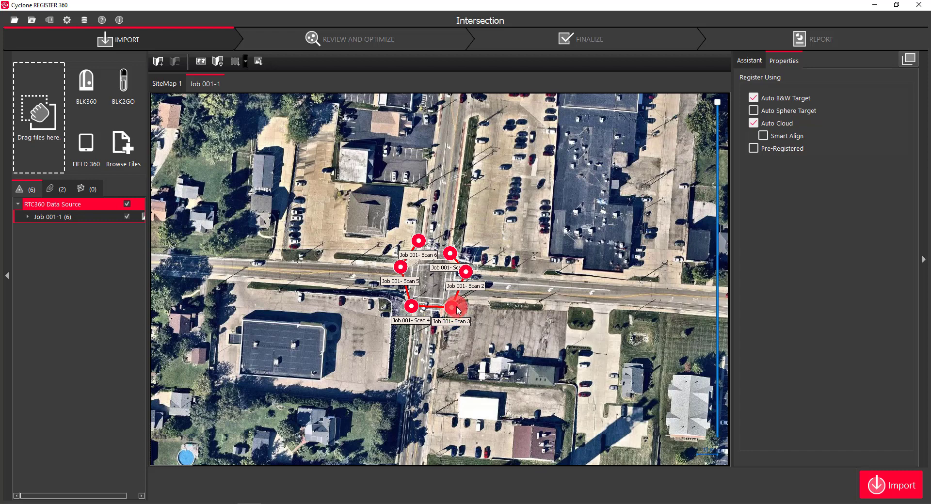
Disable Auto B&W Target registration and import the six setups into one bundle
click(754, 98)
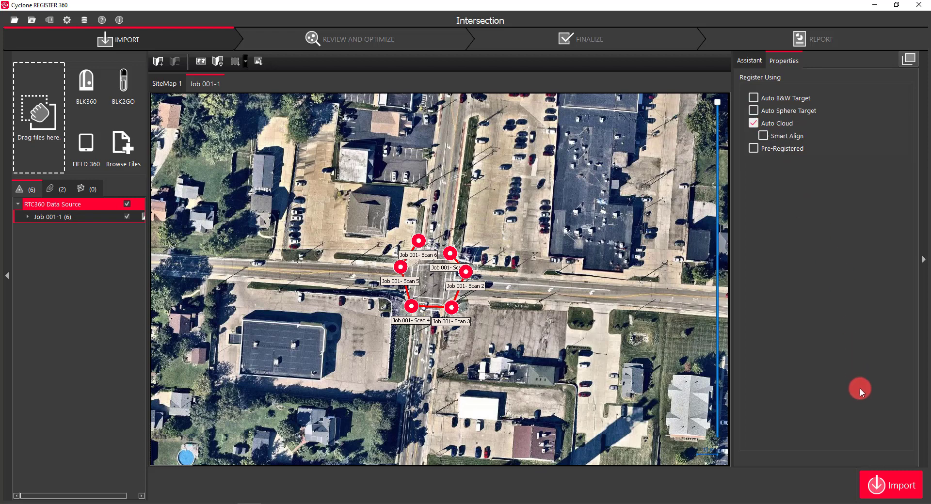
click(894, 481)
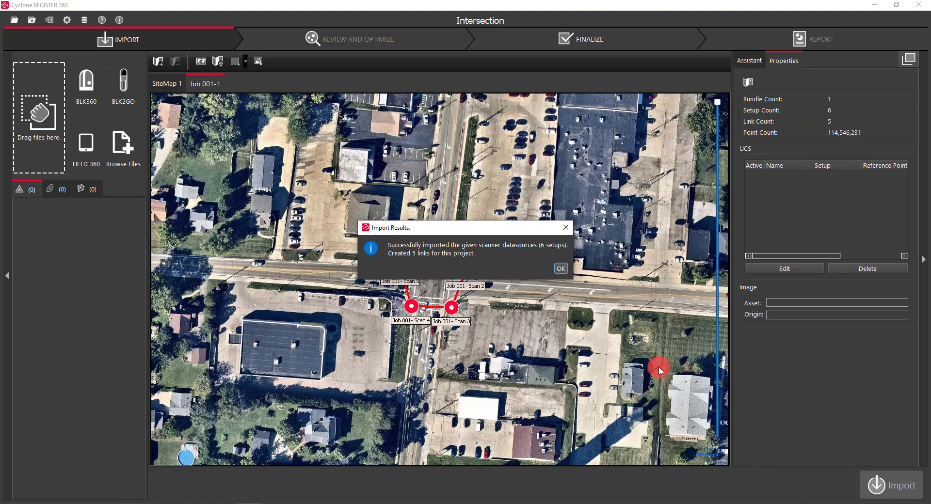
Accept the import results and proceed to Review and Optimize for Bundle 1
click(561, 269)
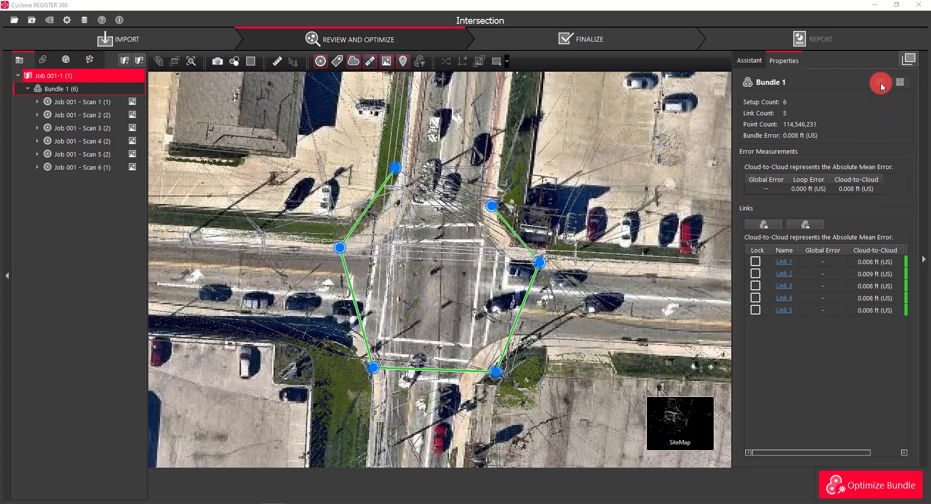
click(900, 80)
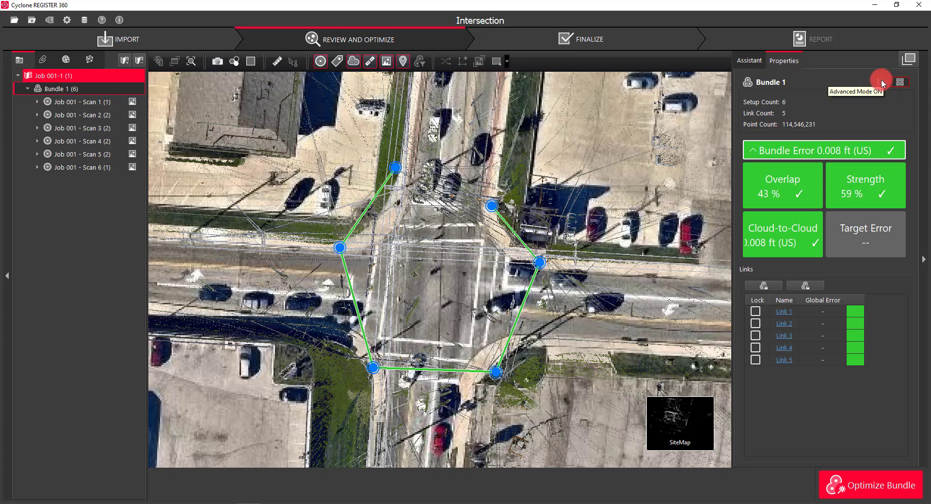
click(881, 80)
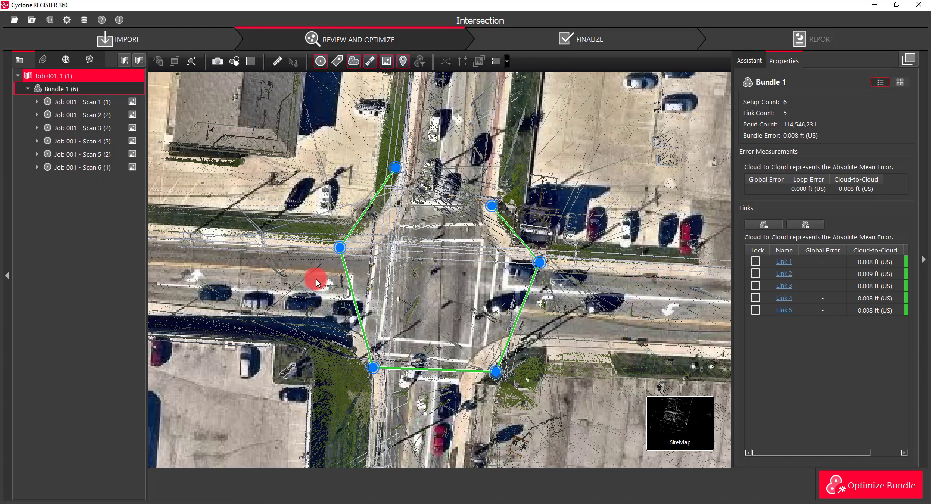
Inspect Link 2 between Scan 2 and Scan 3, then Scan 3's details
mouse_move(679, 417)
click(518, 323)
click(684, 416)
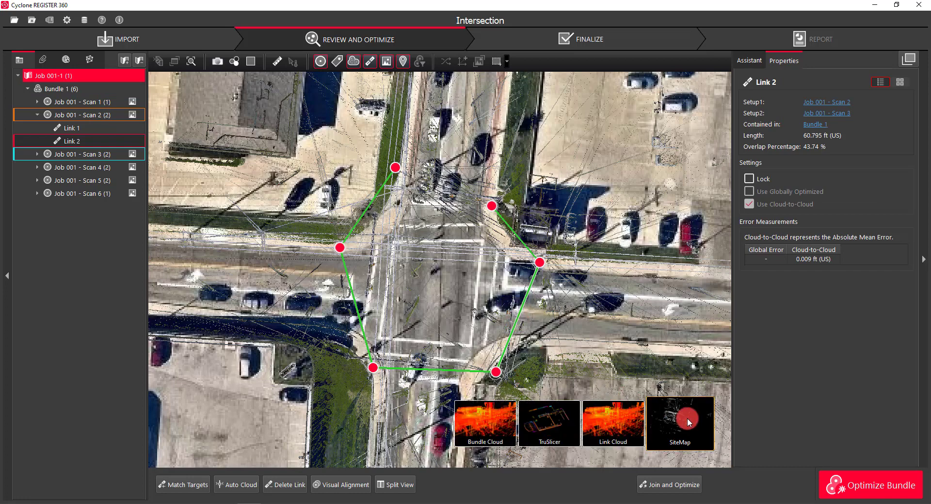
click(495, 372)
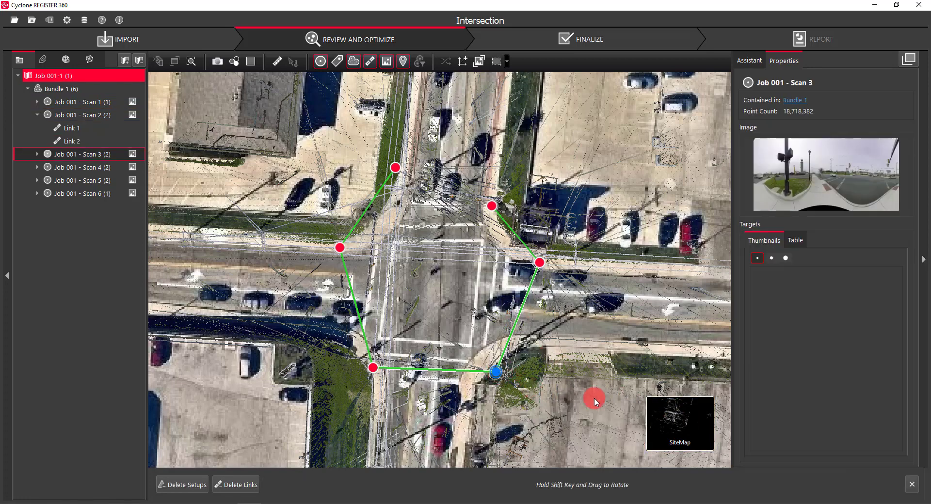
mouse_move(686, 418)
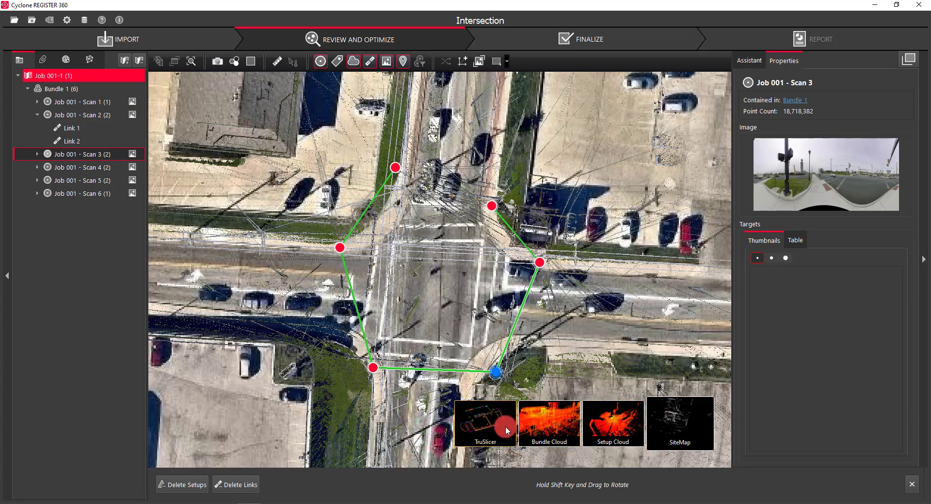
Collapse Scan 2's links, view Bundle 1's summary, and select Job 001 - Scan 1
click(37, 115)
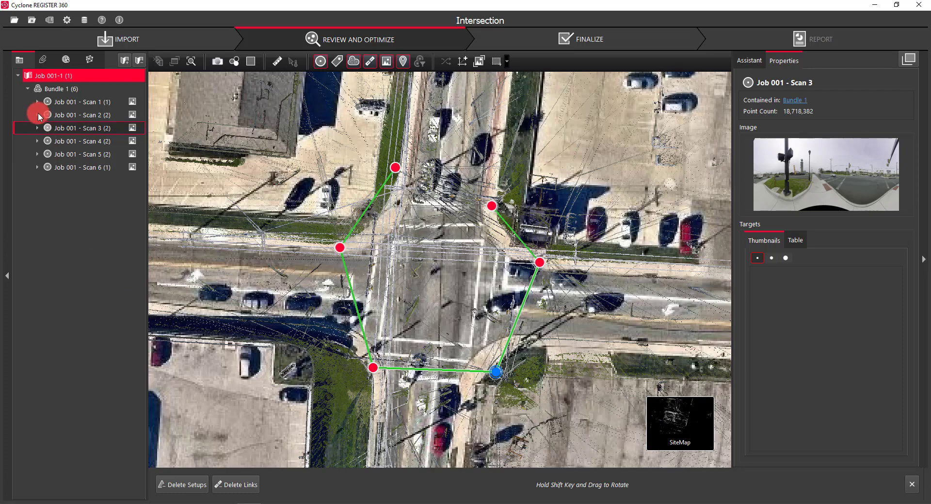
click(52, 90)
click(62, 103)
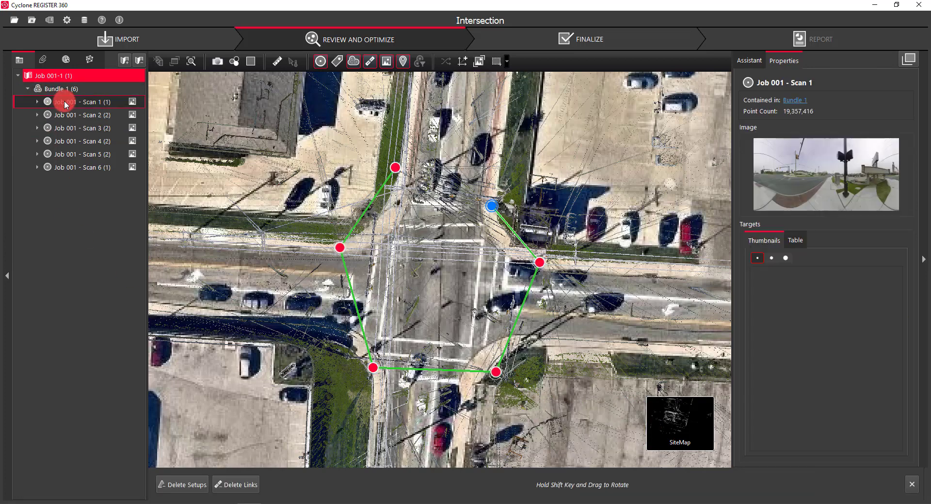
Extend the selection to all six scans and bring up their context menu
shift+click(80, 171)
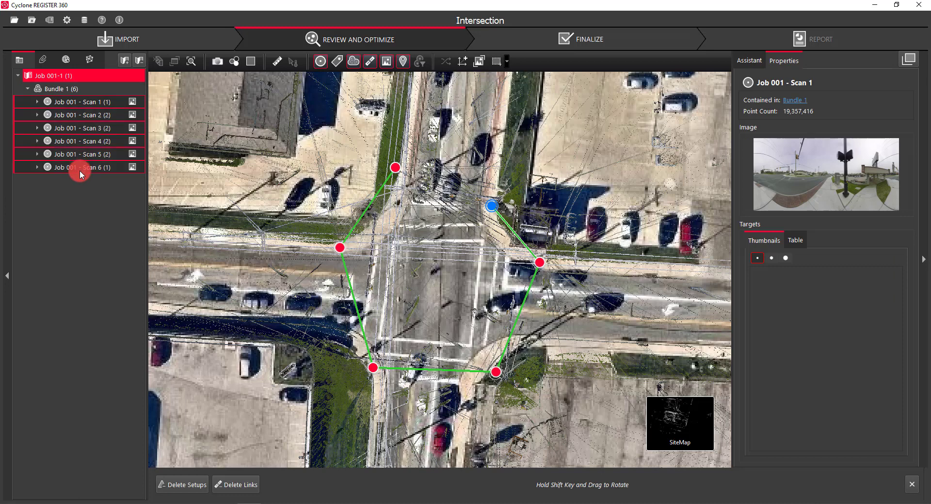
right_click(78, 168)
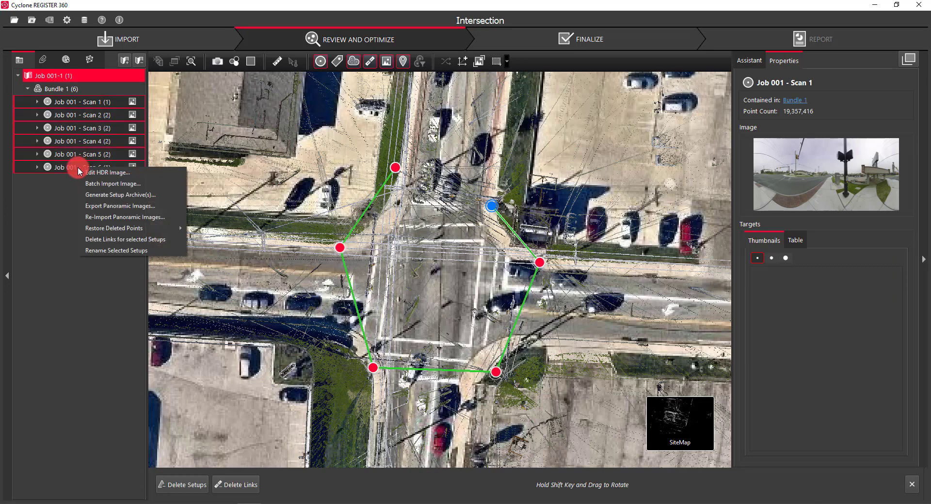
Rename the setups with base name 04232020-Scan, starting number 1, padding 001
click(103, 253)
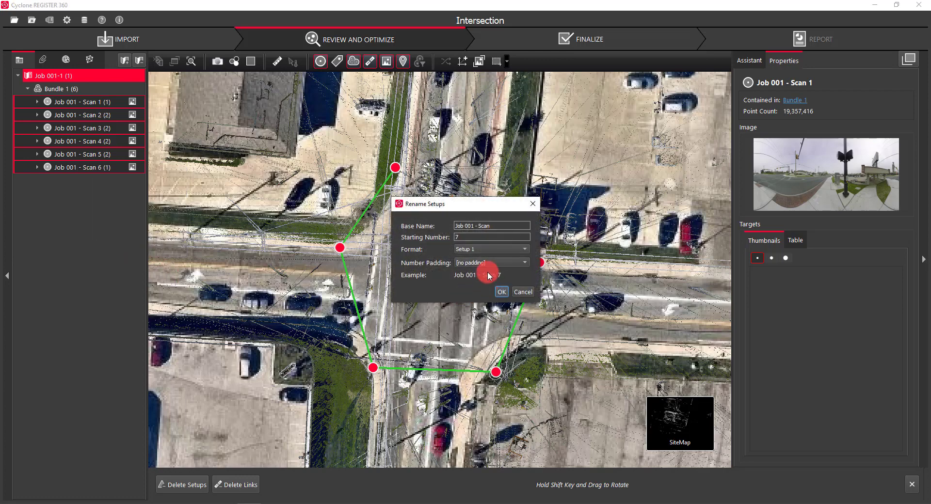
drag(499, 227, 442, 227)
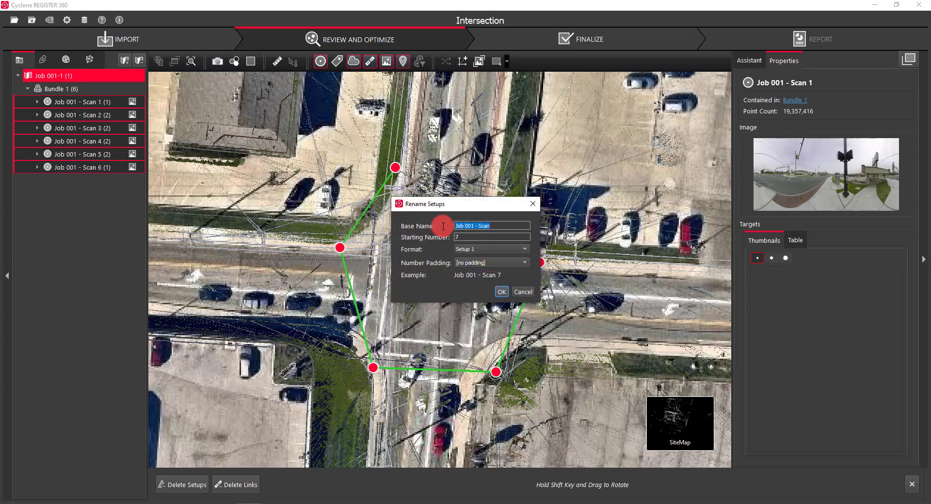
text(0423/2020)
key(BackSpace)
key(BackSpace)
key(BackSpace)
key(BackSpace)
key(BackSpace)
text(2020-San)
click(487, 261)
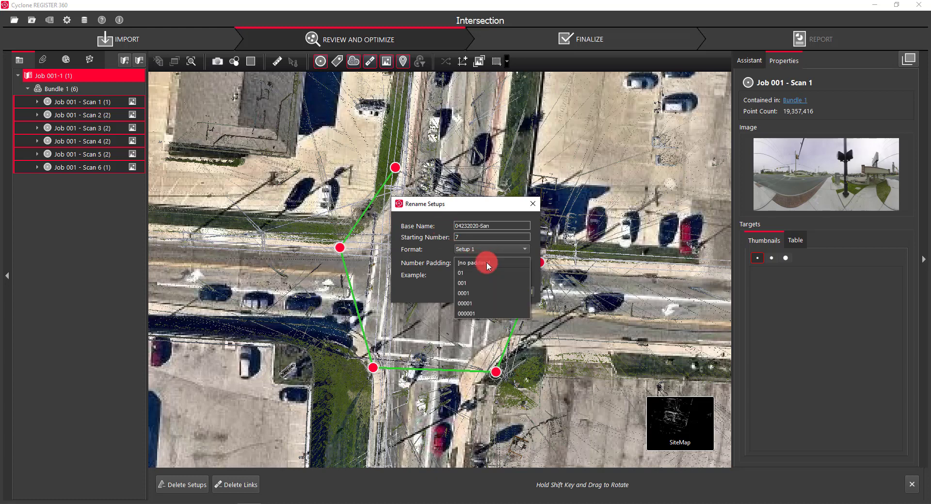
click(472, 283)
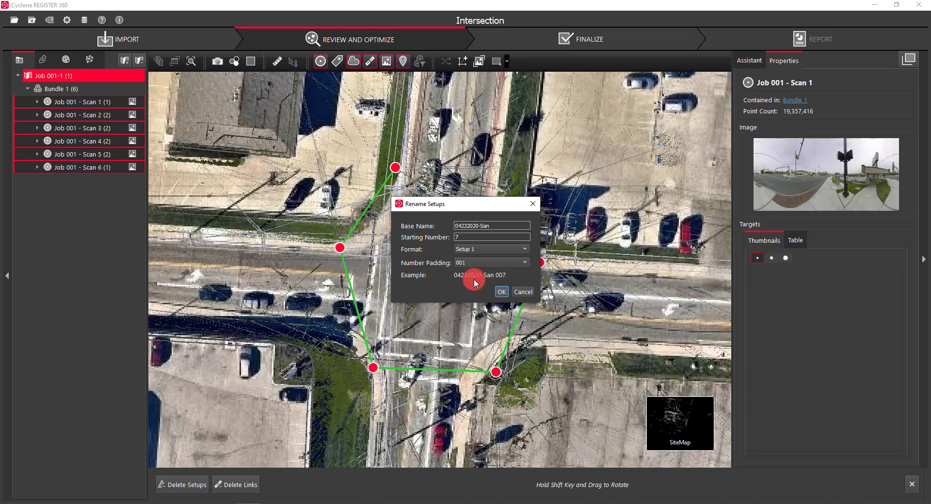
text(1)
click(483, 227)
text(c)
click(507, 286)
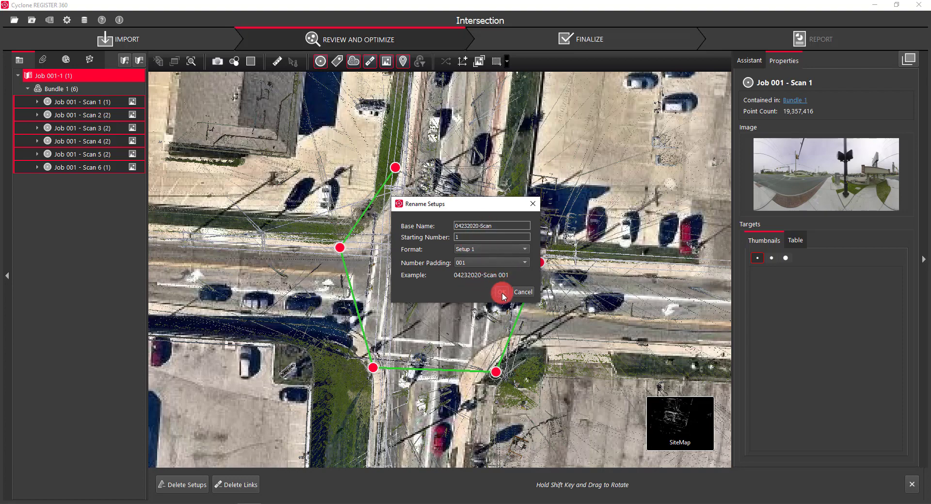